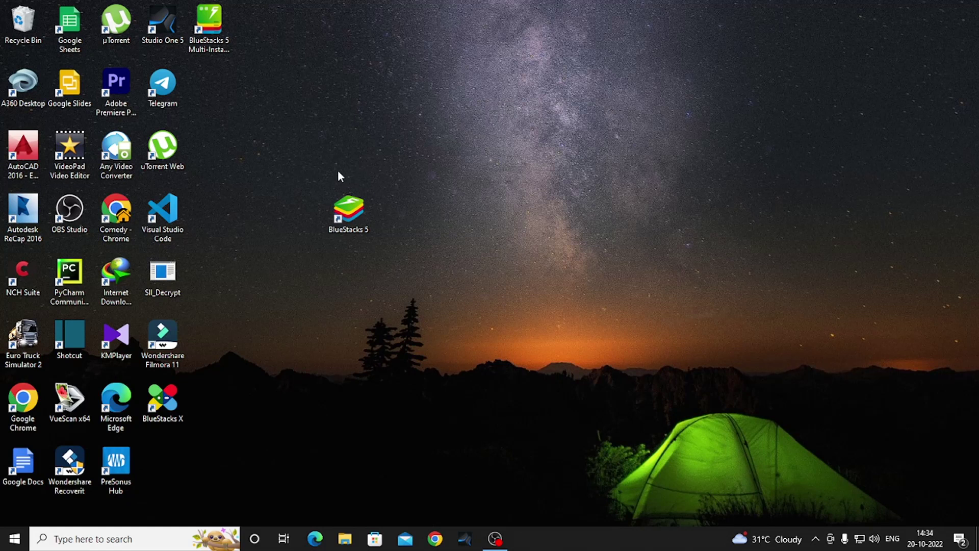
Launch BlueStacks 5, move its window to the upper right, and bring up the taskbar menu
{"action": "double_click", "coordinate": [354, 219]}
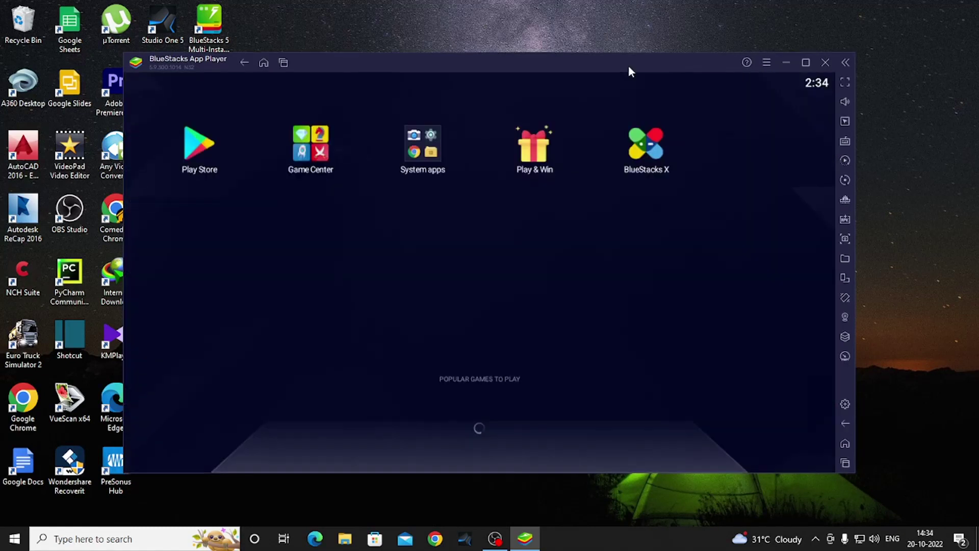
{"action": "left_click_drag", "start_coordinate": [629, 65], "coordinate": [686, 43]}
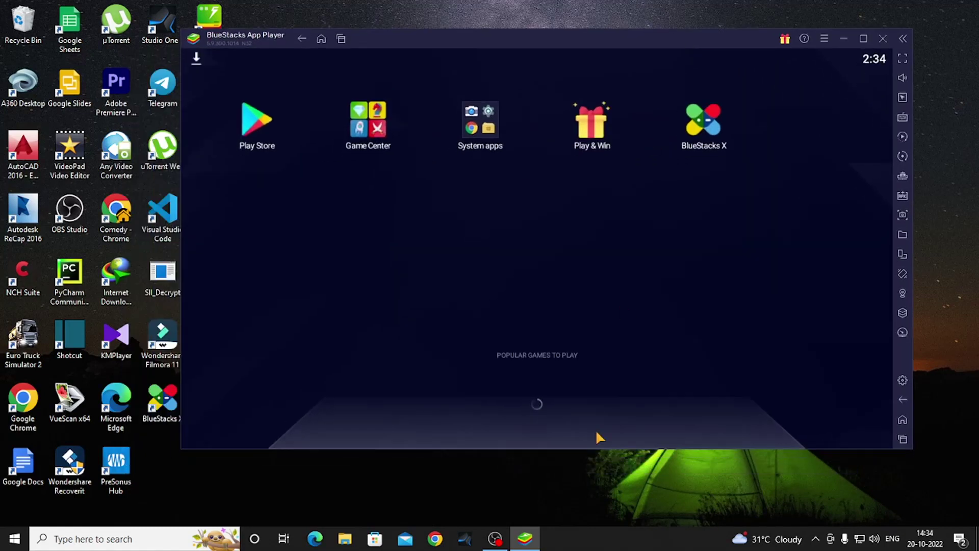
{"action": "right_click", "coordinate": [586, 539]}
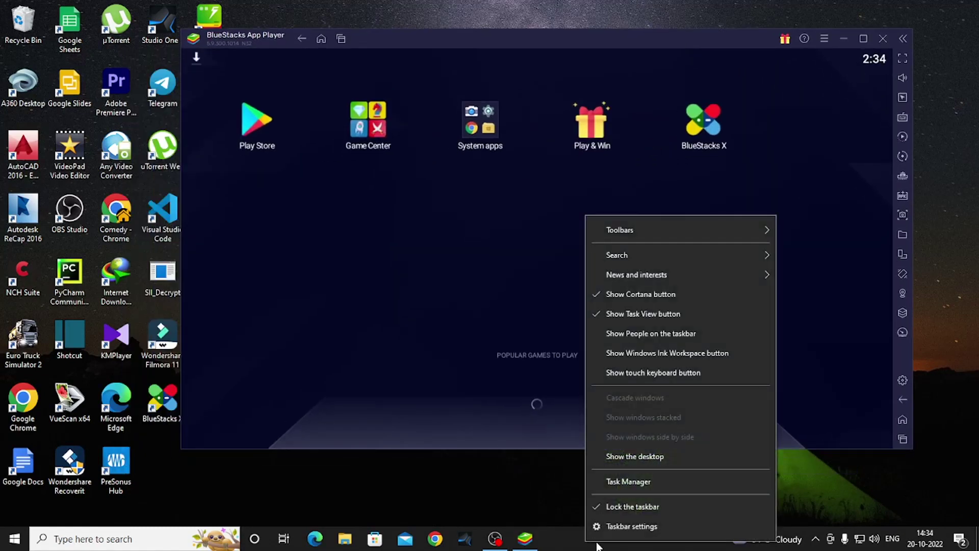
Open Task Manager over BlueStacks and select HD-Player.exe on the Details tab
{"action": "left_click", "coordinate": [641, 482]}
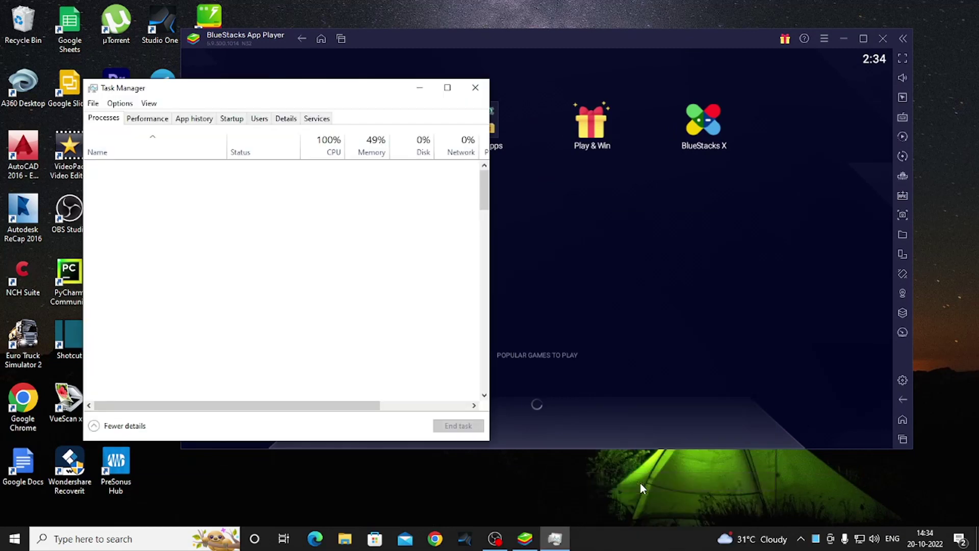
{"action": "left_click_drag", "start_coordinate": [291, 91], "coordinate": [597, 145]}
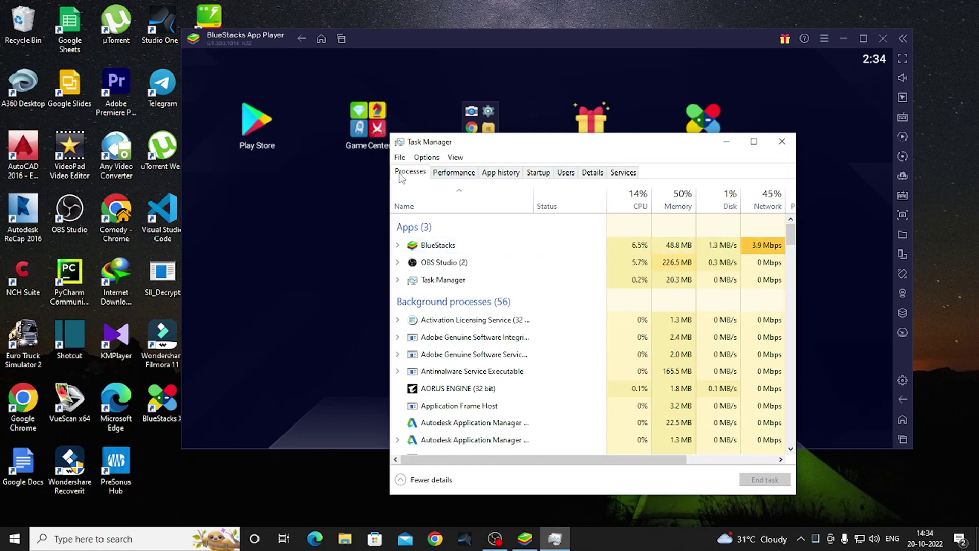
{"action": "left_click", "coordinate": [451, 175]}
{"action": "left_click", "coordinate": [509, 174]}
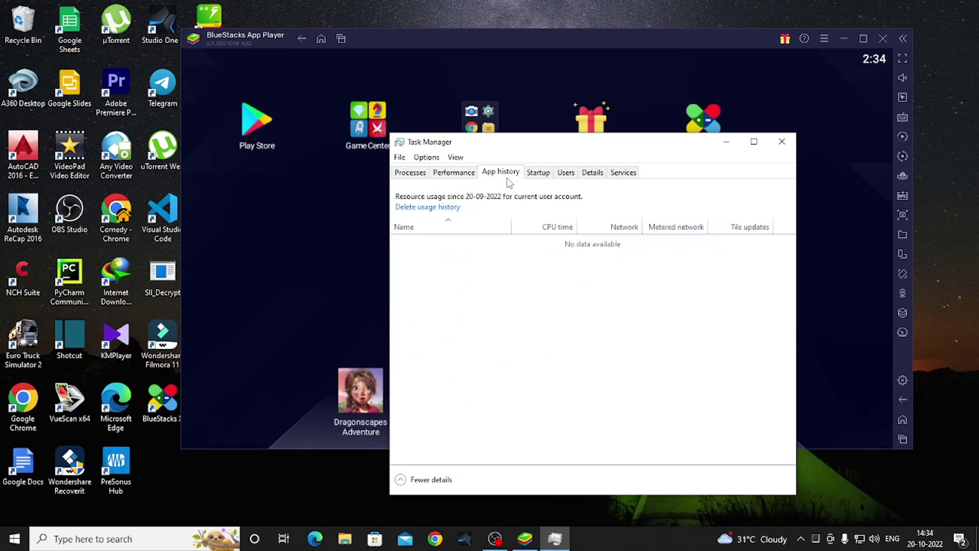
{"action": "left_click", "coordinate": [539, 173]}
{"action": "left_click", "coordinate": [566, 173]}
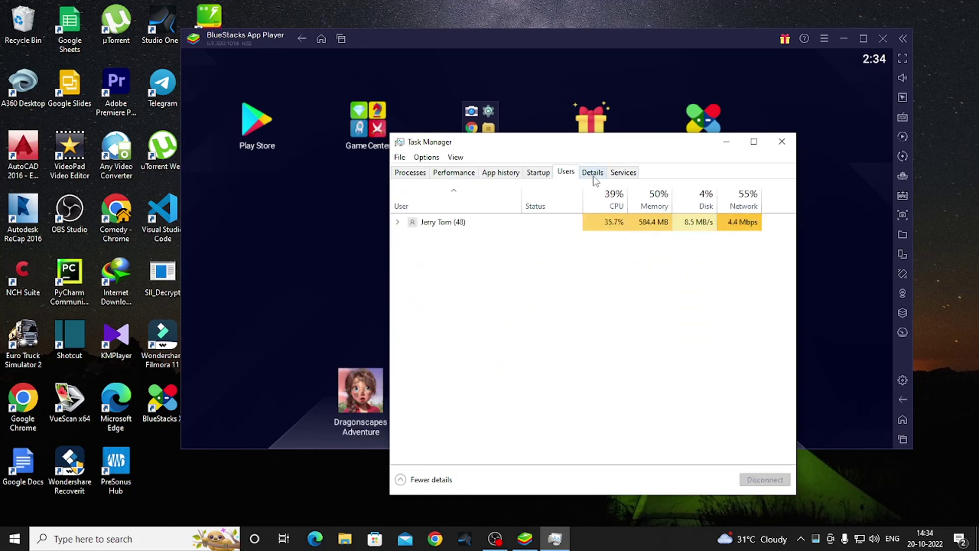
{"action": "left_click", "coordinate": [592, 173]}
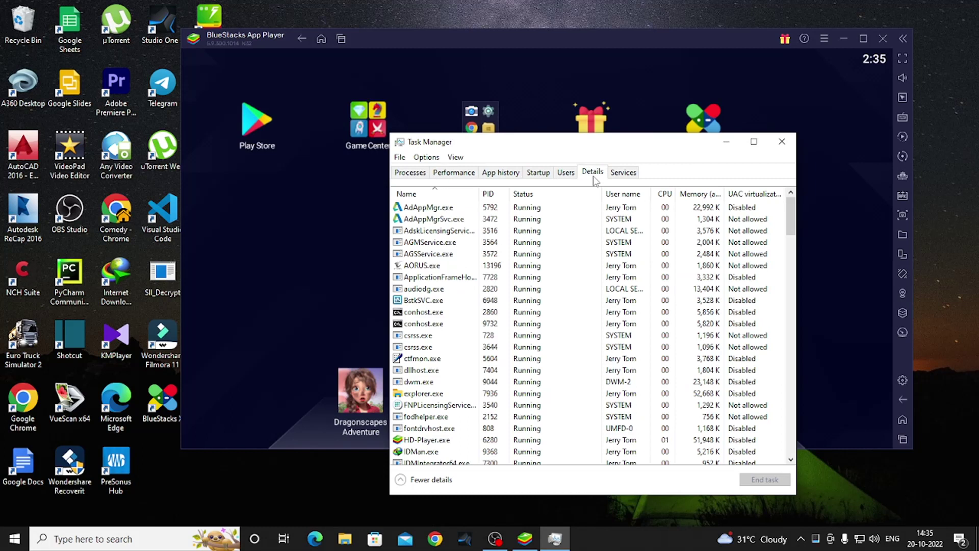
{"action": "left_click", "coordinate": [412, 441]}
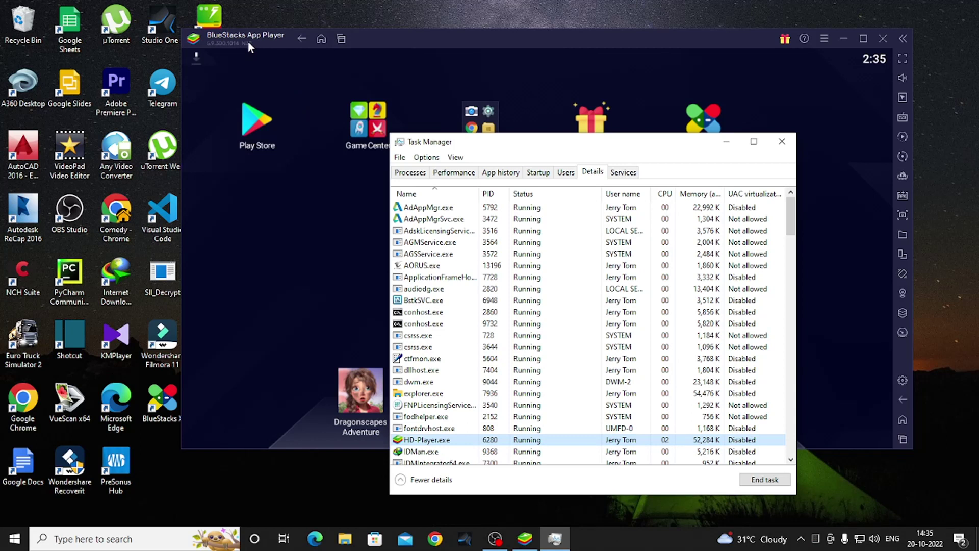
Set HD-Player.exe priority to Above normal, confirm the change, and close Task Manager
{"action": "right_click", "coordinate": [473, 442]}
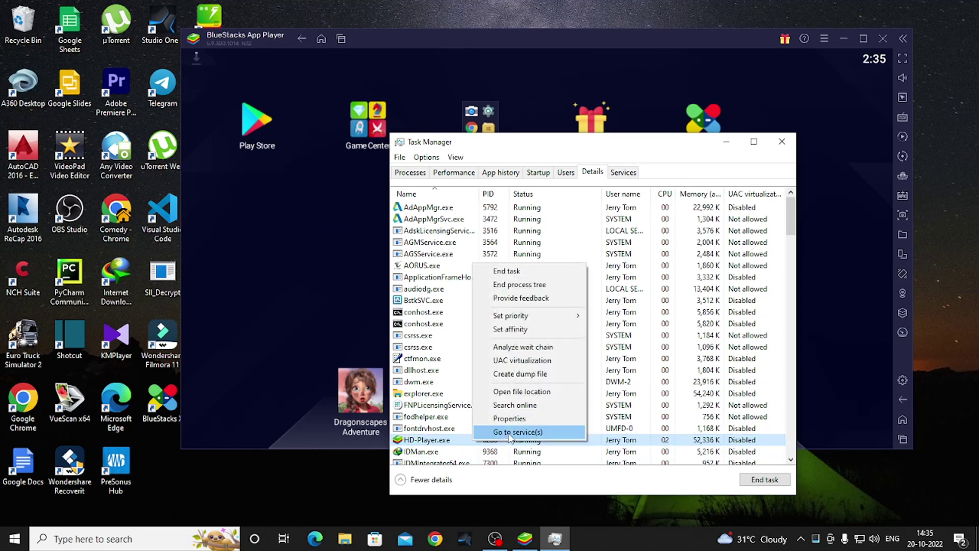
{"action": "mouse_move", "coordinate": [538, 322]}
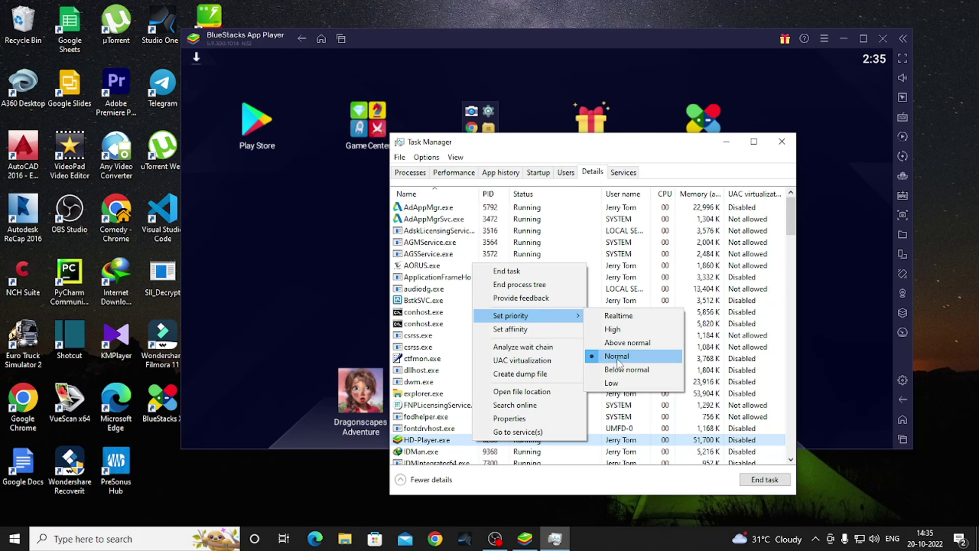
{"action": "left_click", "coordinate": [646, 345]}
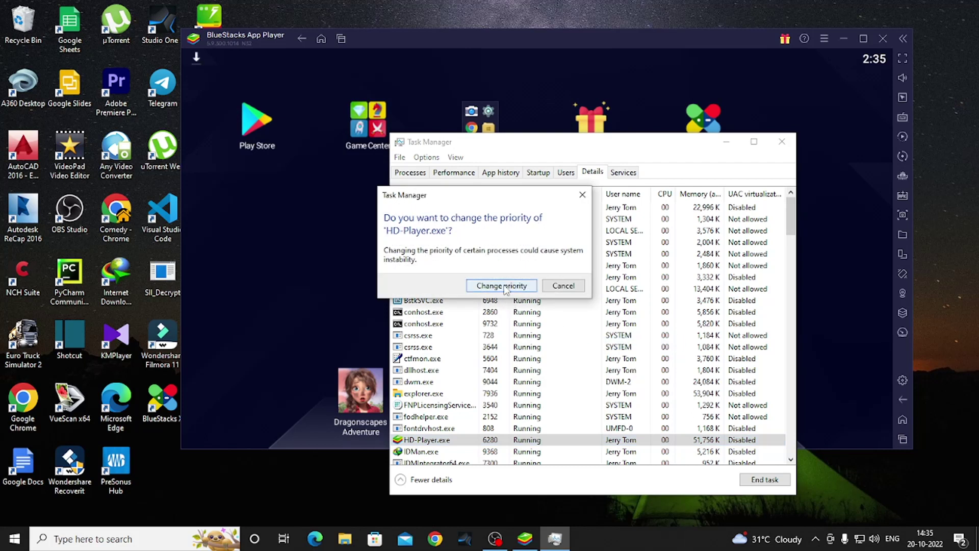
{"action": "left_click", "coordinate": [502, 286]}
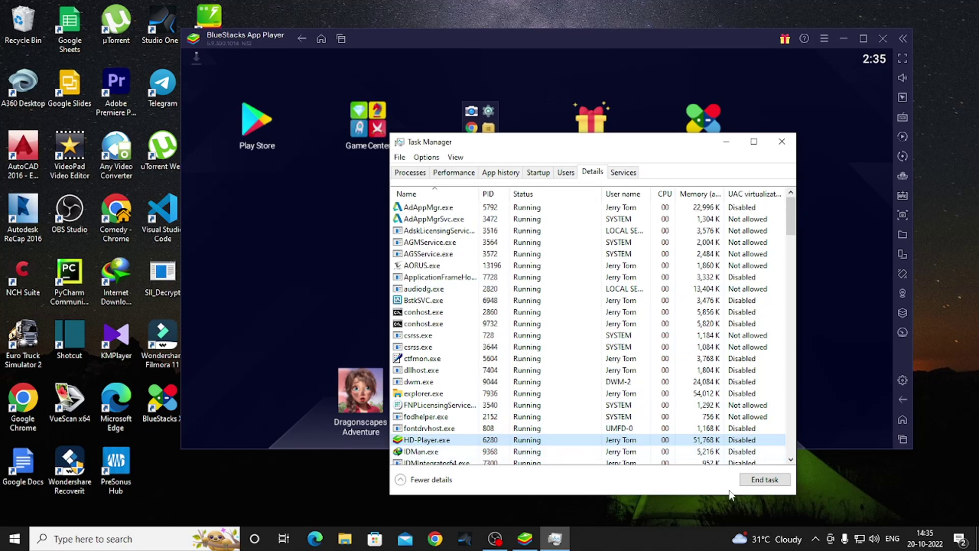
{"action": "left_click", "coordinate": [781, 143]}
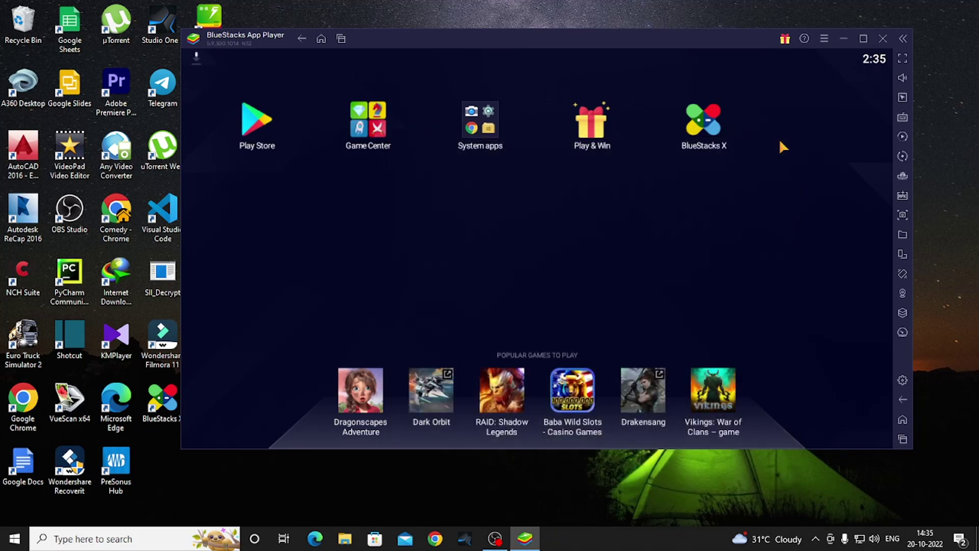
Open BlueStacks Settings and set CPU allocation to Medium (2 Cores) on Performance
{"action": "left_click", "coordinate": [824, 41]}
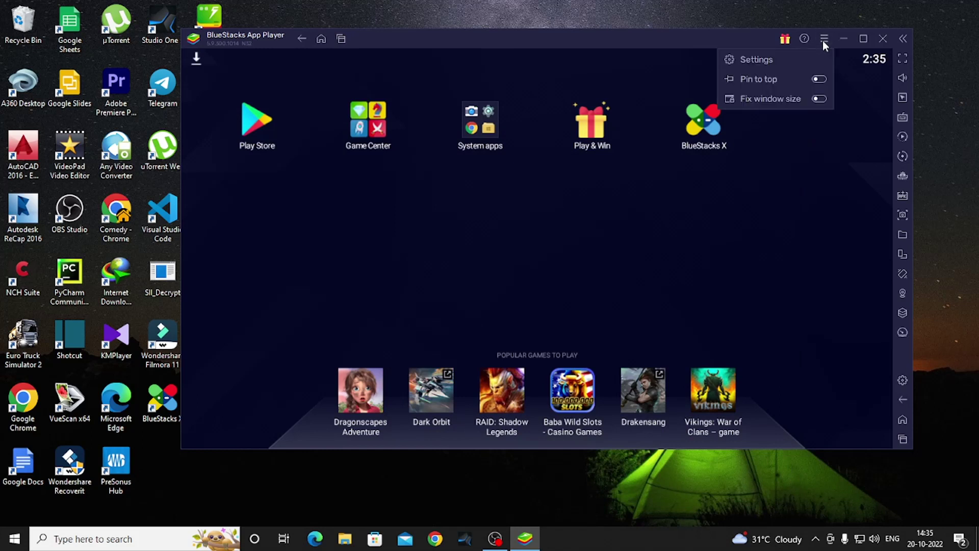
{"action": "left_click", "coordinate": [746, 61]}
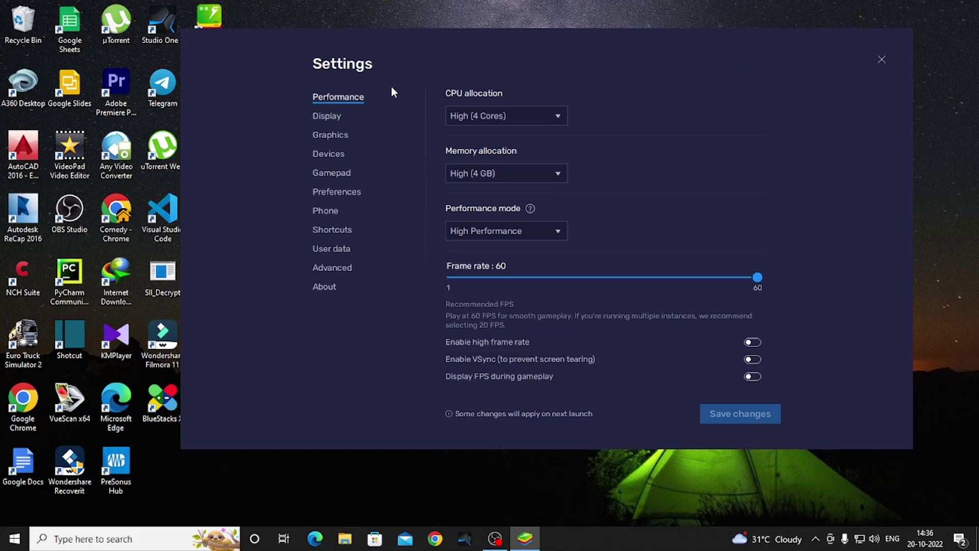
{"action": "left_click", "coordinate": [521, 118]}
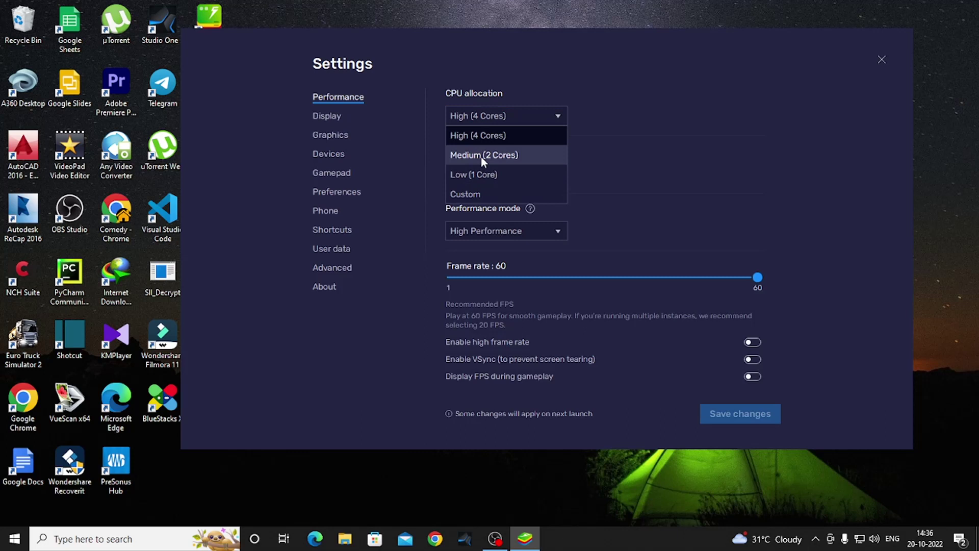
{"action": "left_click", "coordinate": [514, 156]}
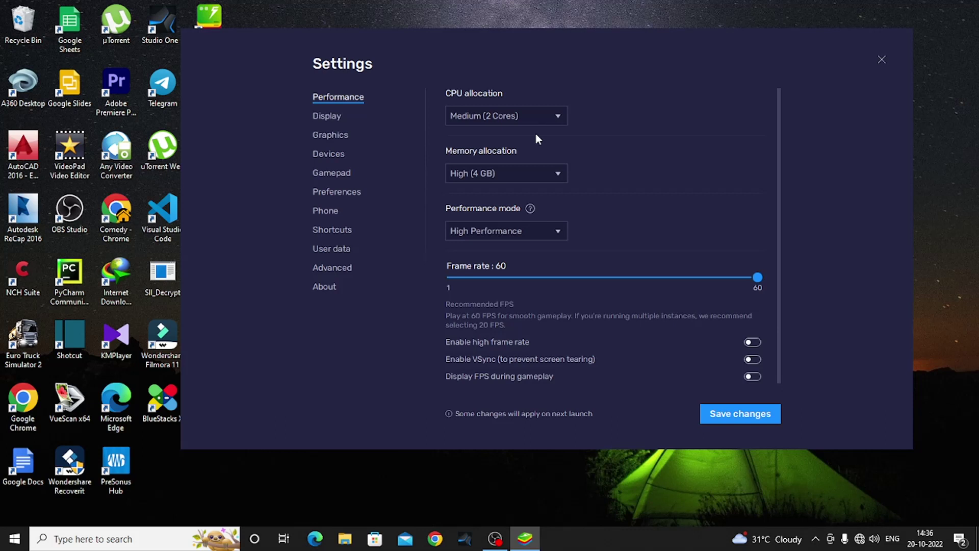
{"action": "left_click", "coordinate": [468, 116]}
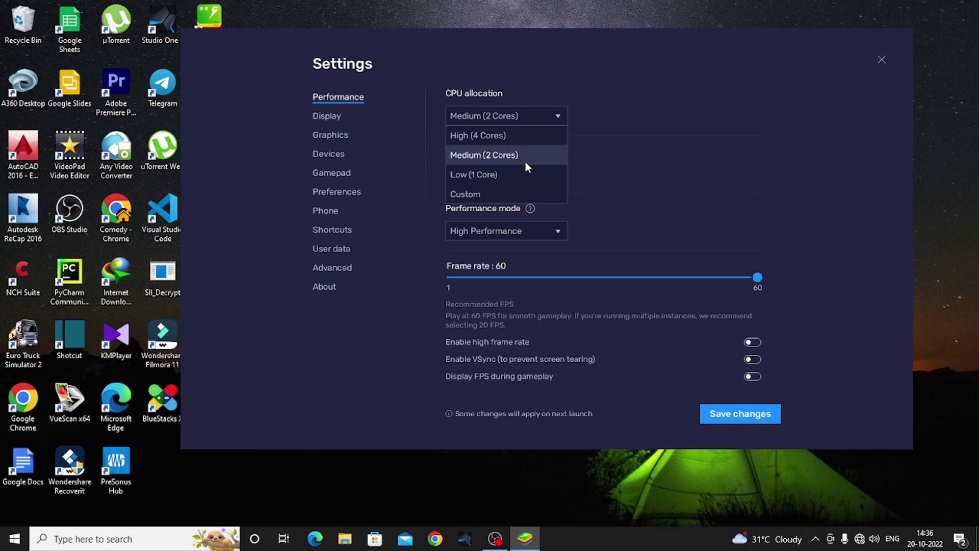
{"action": "left_click", "coordinate": [551, 154]}
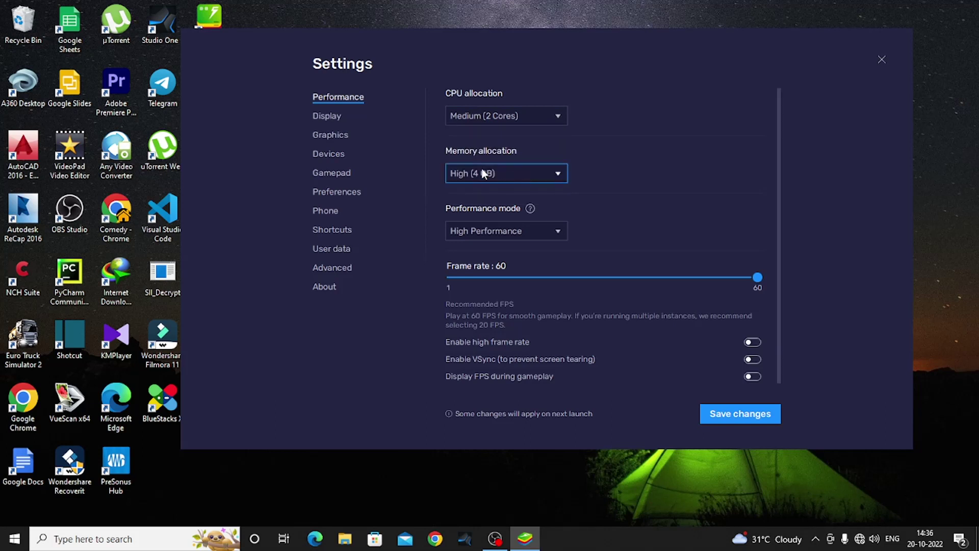
Set memory allocation to Medium (2 GB) and keep performance mode at High Performance
{"action": "left_click", "coordinate": [536, 174]}
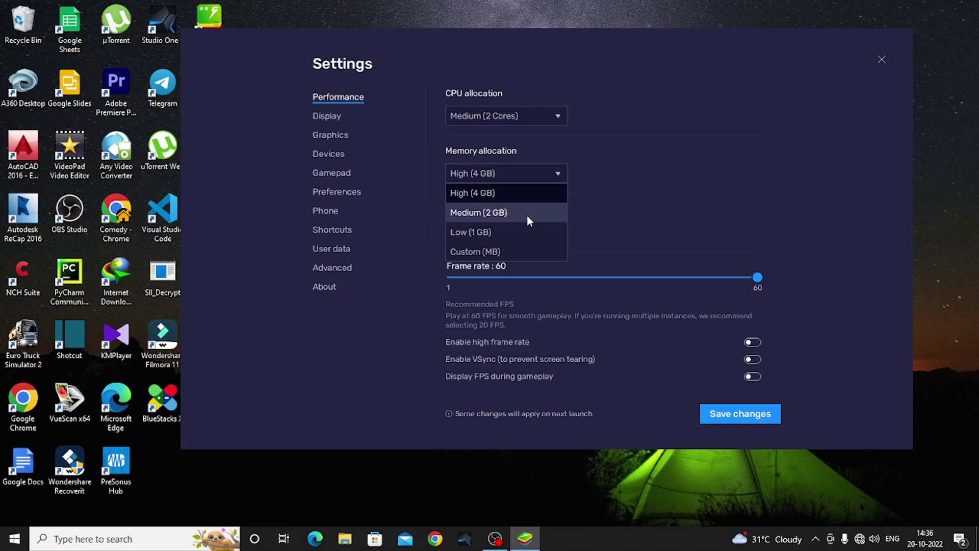
{"action": "left_click", "coordinate": [527, 221]}
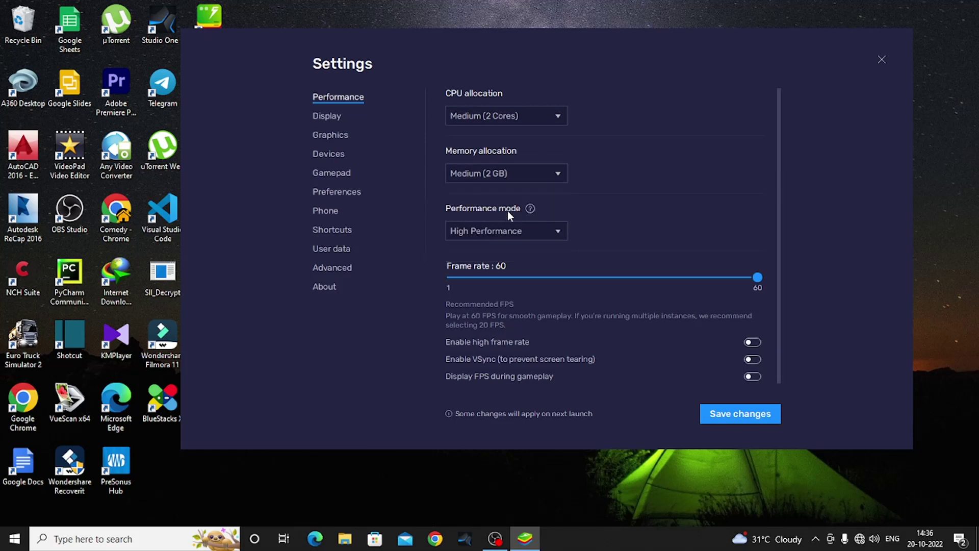
{"action": "left_click", "coordinate": [488, 228]}
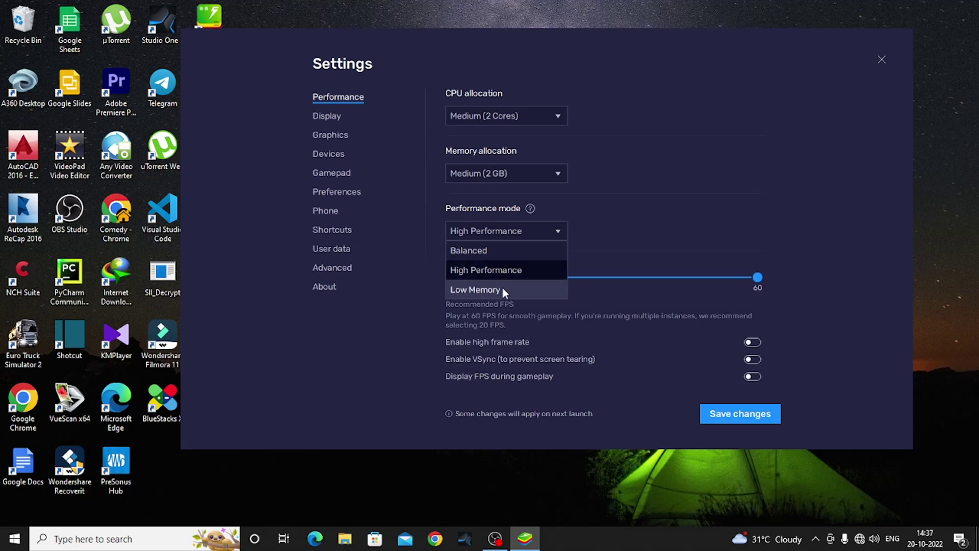
{"action": "left_click", "coordinate": [510, 271]}
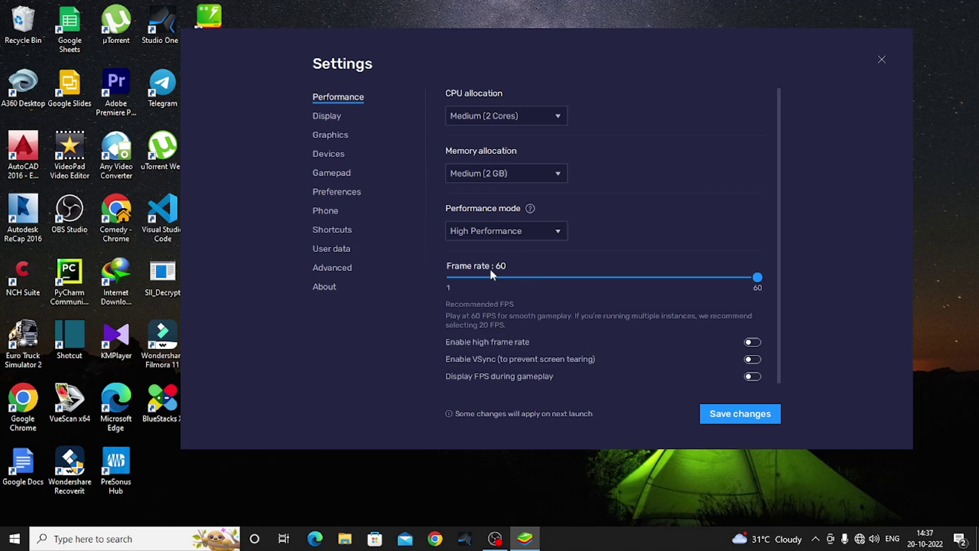
{"action": "left_click", "coordinate": [753, 342]}
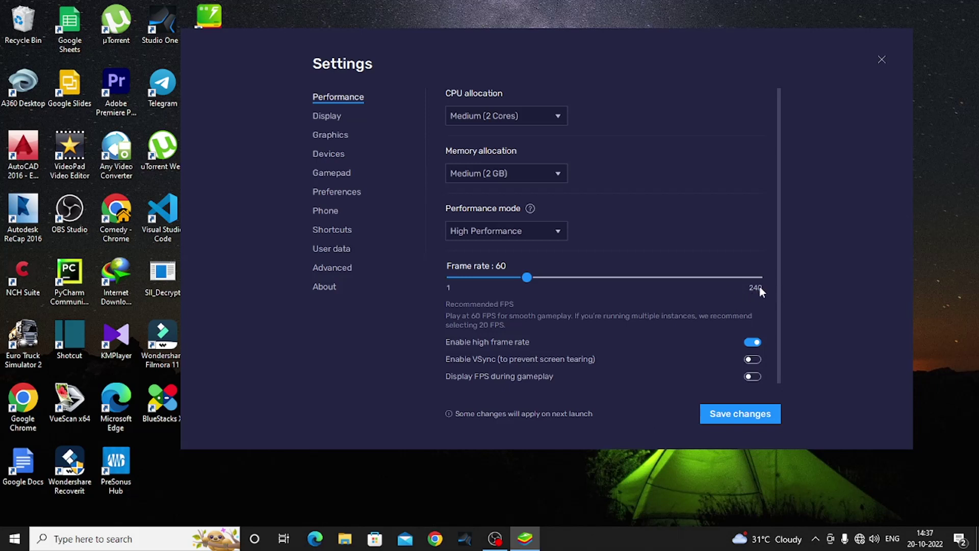
{"action": "left_click_drag", "start_coordinate": [527, 277], "coordinate": [686, 283]}
{"action": "left_click", "coordinate": [752, 341]}
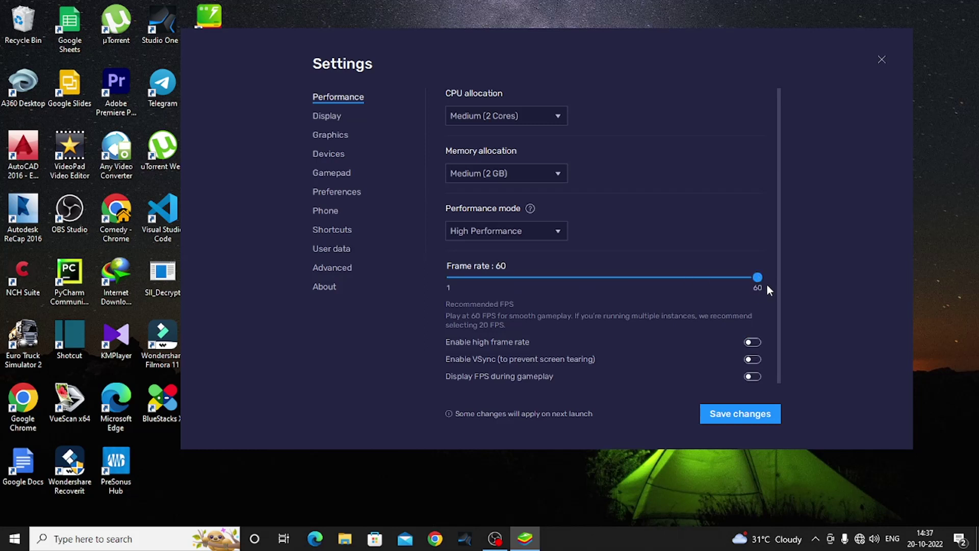
{"action": "scroll", "coordinate": [516, 326], "scroll_direction": "down", "scroll_amount": 1}
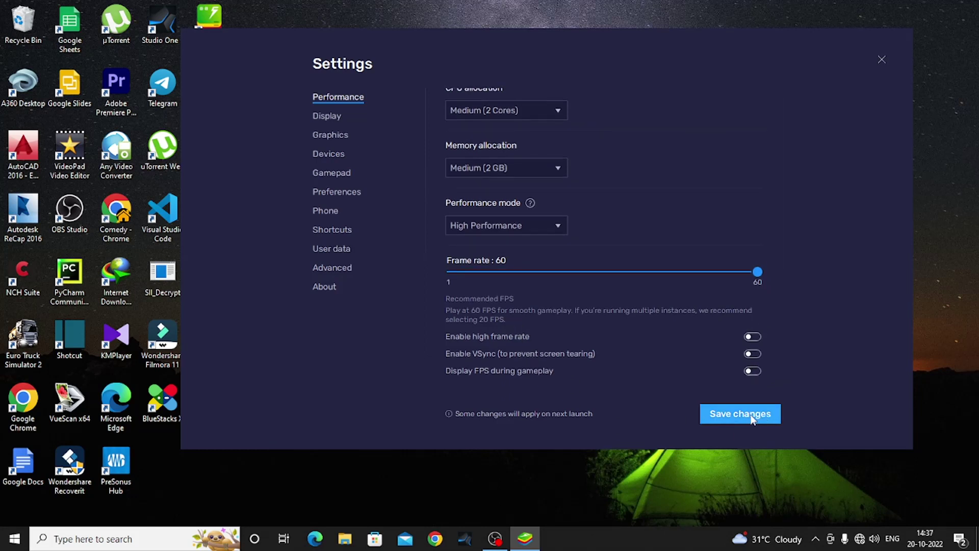
Save the performance settings, restart BlueStacks, and reopen its main menu after relaunch
{"action": "left_click", "coordinate": [735, 417]}
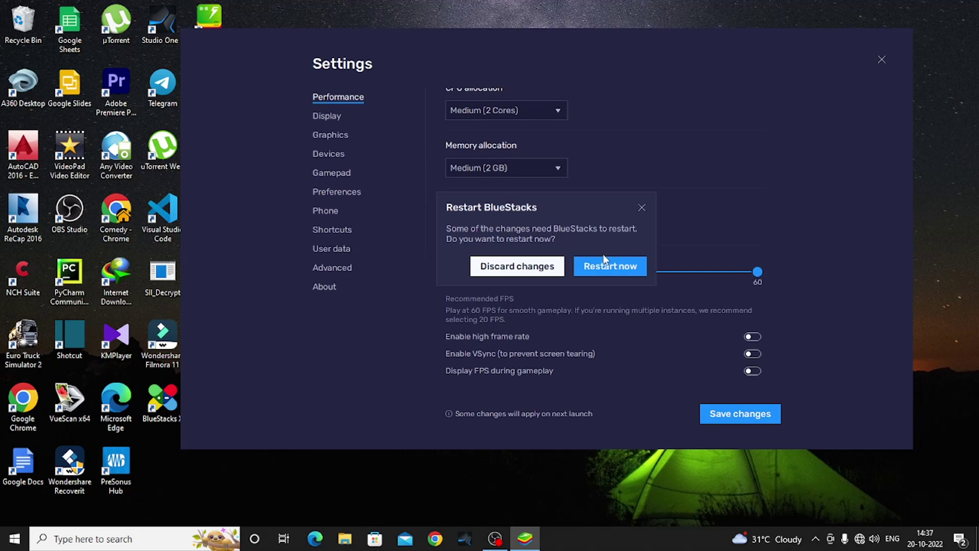
{"action": "left_click", "coordinate": [609, 269]}
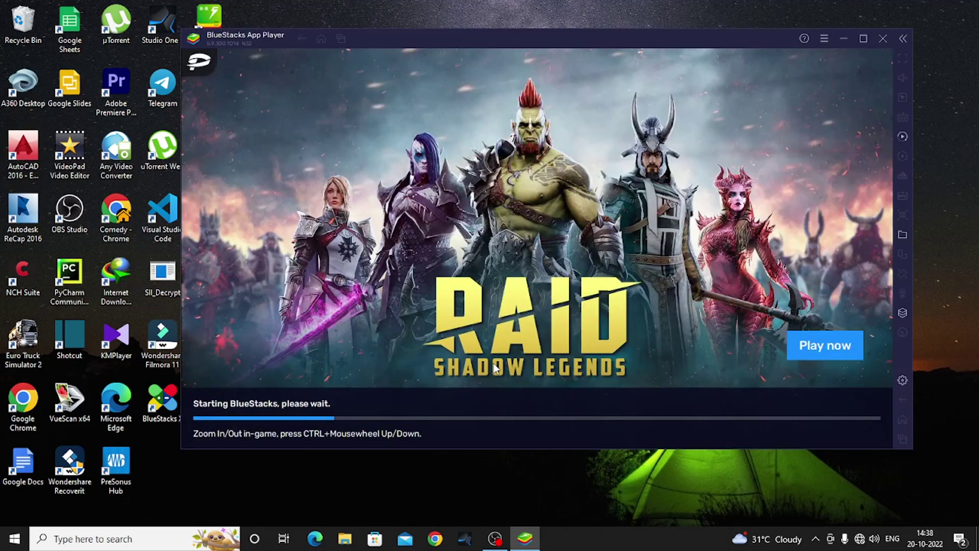
{"action": "left_click", "coordinate": [828, 43]}
On the Display page, keep 1280 x 720 resolution, choose System default cursor, and save
{"action": "left_click", "coordinate": [787, 55]}
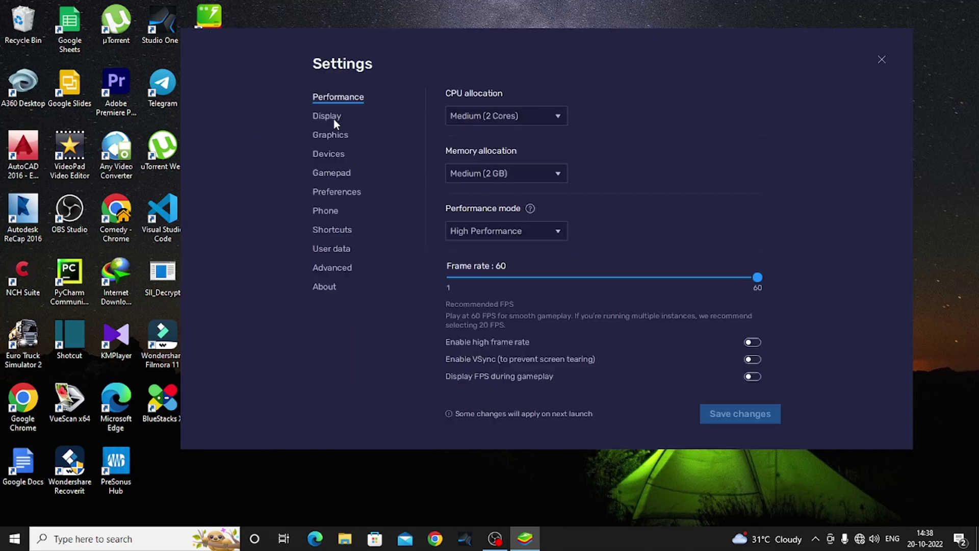
{"action": "left_click", "coordinate": [327, 117]}
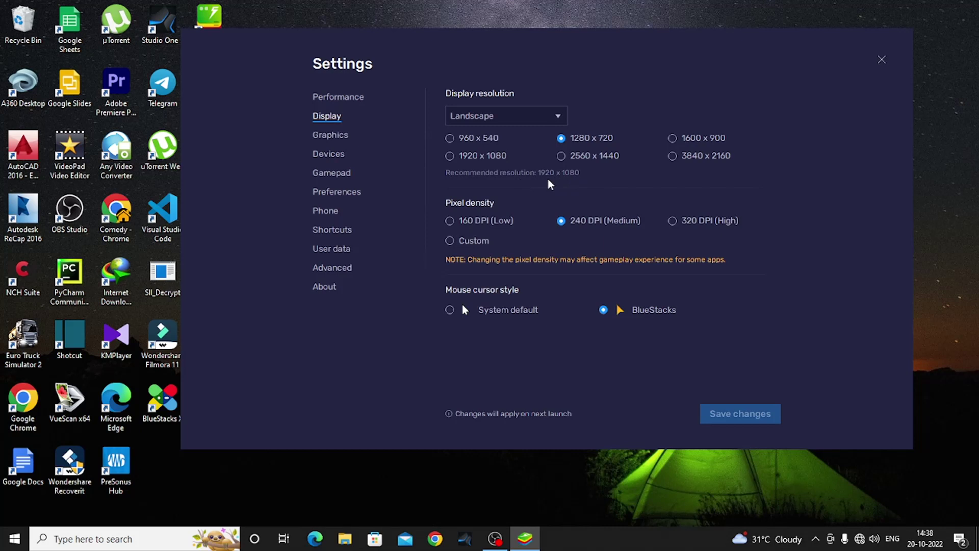
{"action": "left_click", "coordinate": [477, 159]}
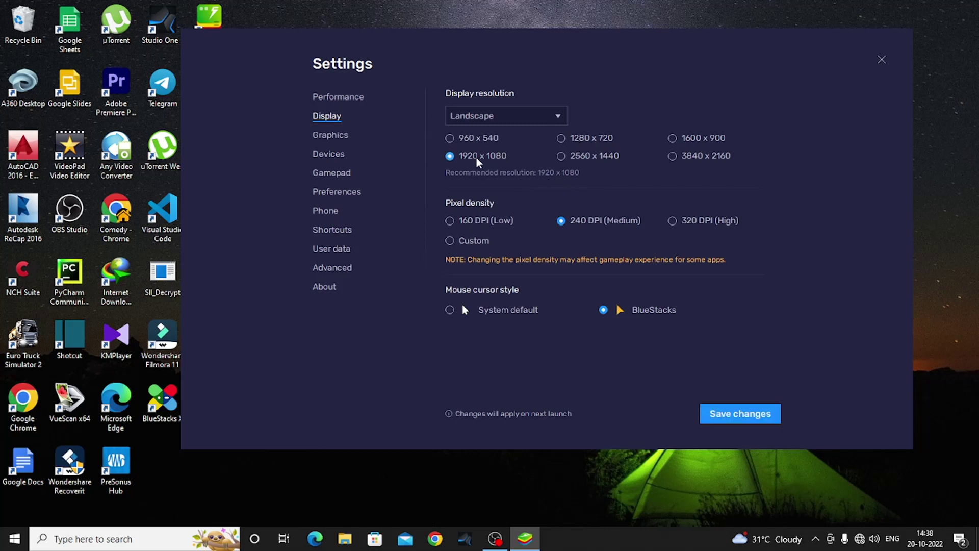
{"action": "left_click", "coordinate": [569, 144]}
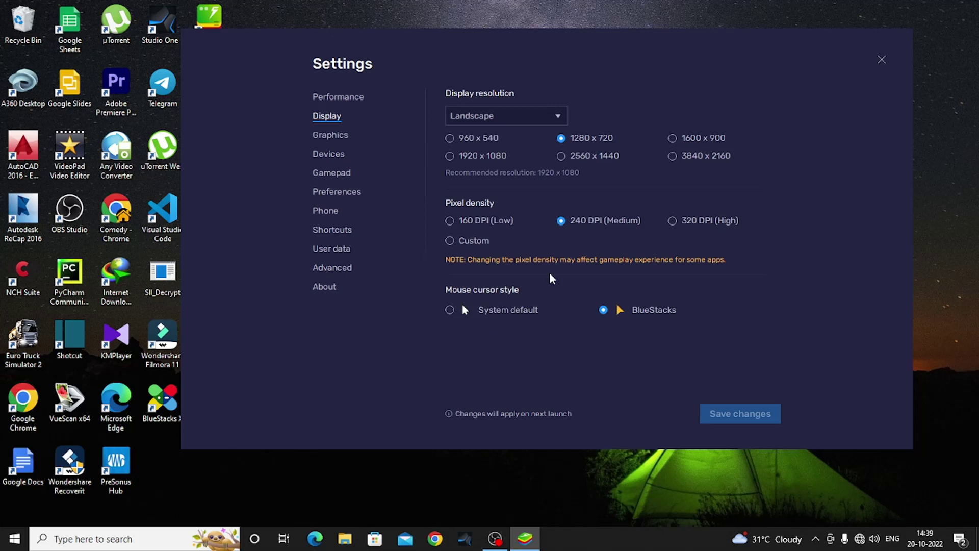
{"action": "left_click", "coordinate": [449, 310]}
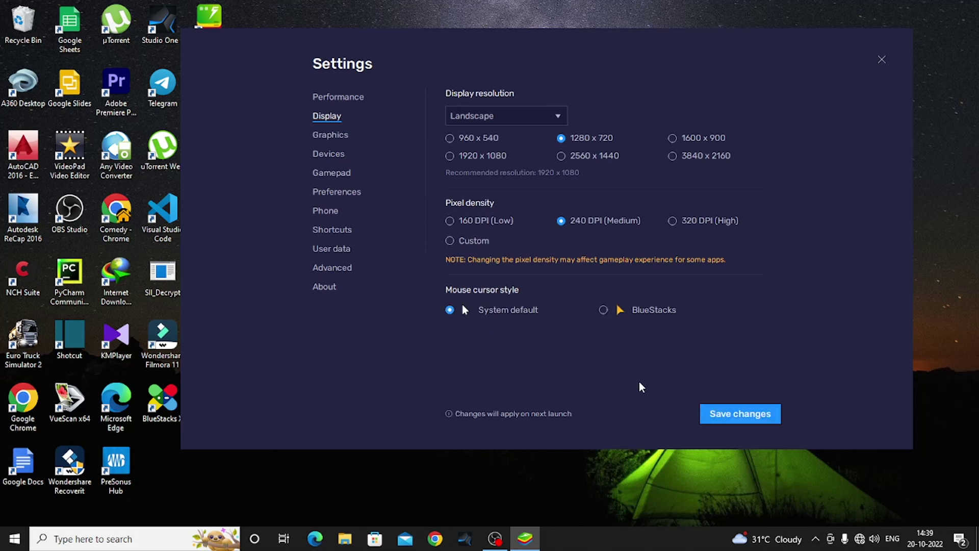
{"action": "left_click", "coordinate": [734, 418]}
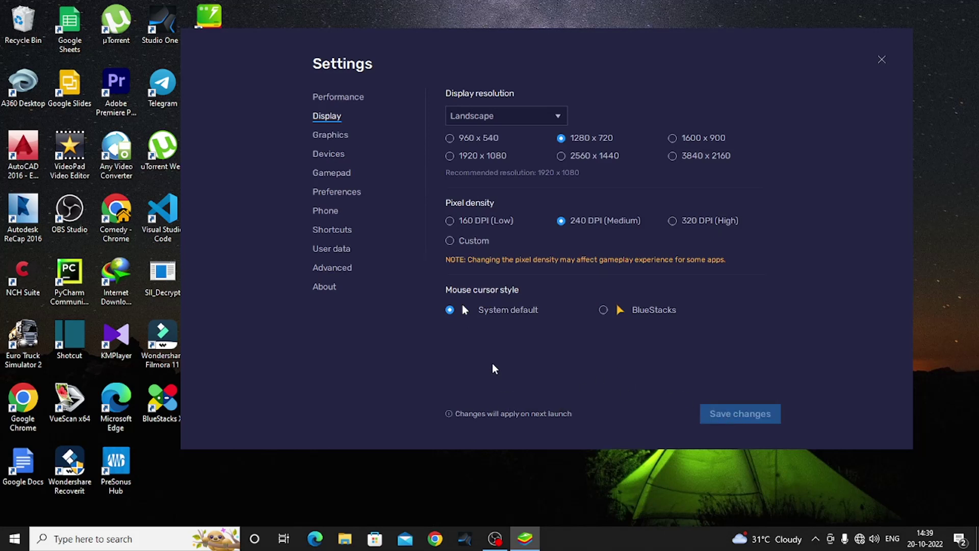
On Graphics, keep Performance engine mode and Auto renderer, set ASTC textures to Disabled, and save
{"action": "left_click", "coordinate": [329, 137]}
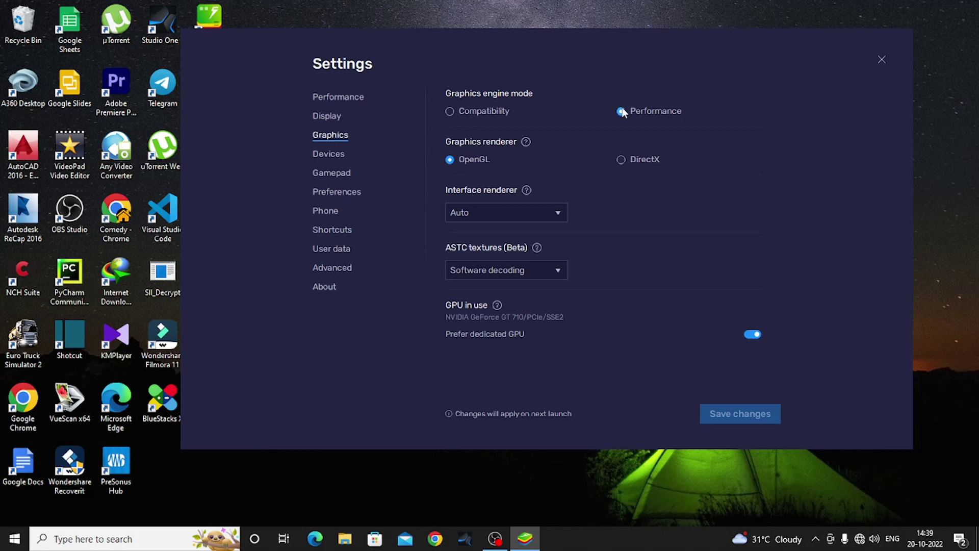
{"action": "left_click", "coordinate": [485, 112]}
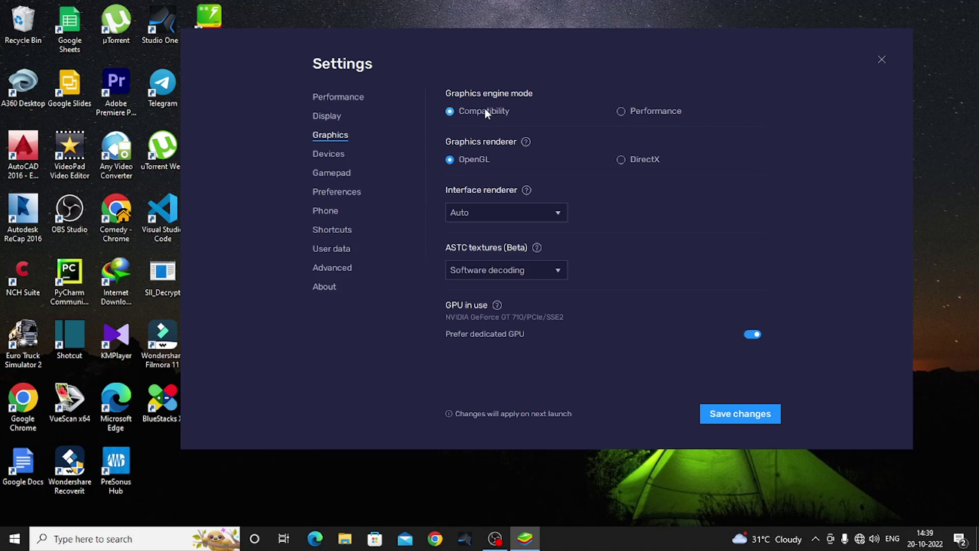
{"action": "left_click", "coordinate": [623, 112]}
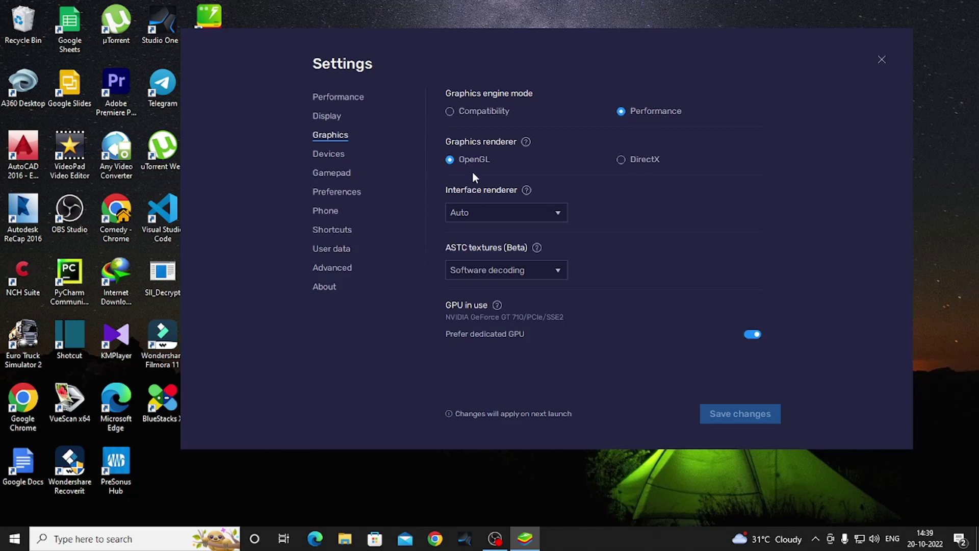
{"action": "left_click", "coordinate": [481, 209]}
{"action": "left_click", "coordinate": [486, 231]}
{"action": "left_click", "coordinate": [543, 266]}
{"action": "left_click", "coordinate": [536, 290]}
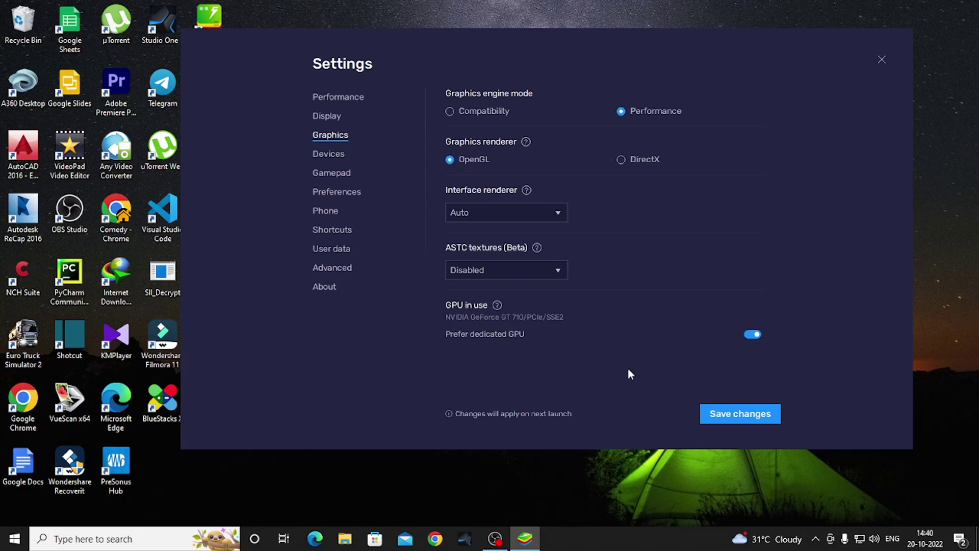
{"action": "left_click", "coordinate": [731, 416]}
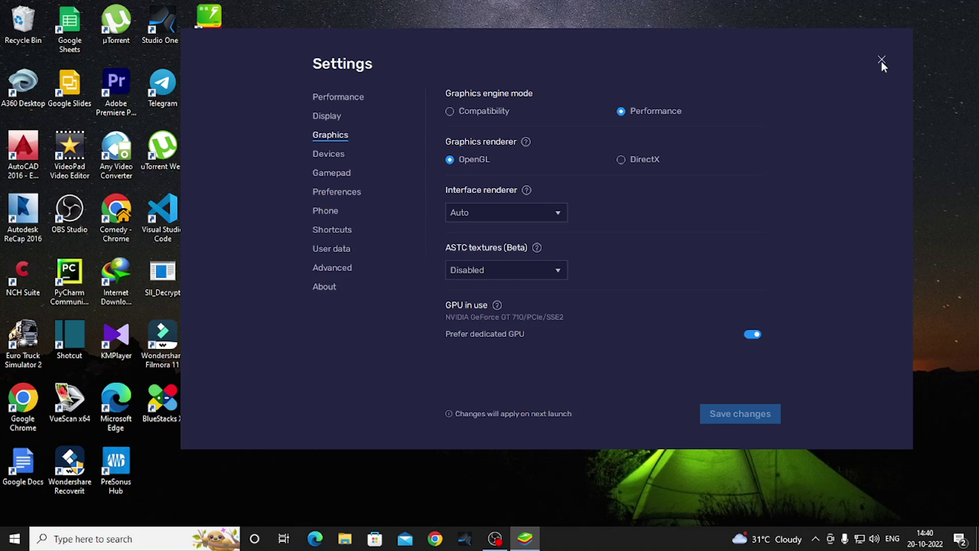
Review the Performance, Display and Graphics pages, then close the Settings panel
{"action": "left_click", "coordinate": [351, 100]}
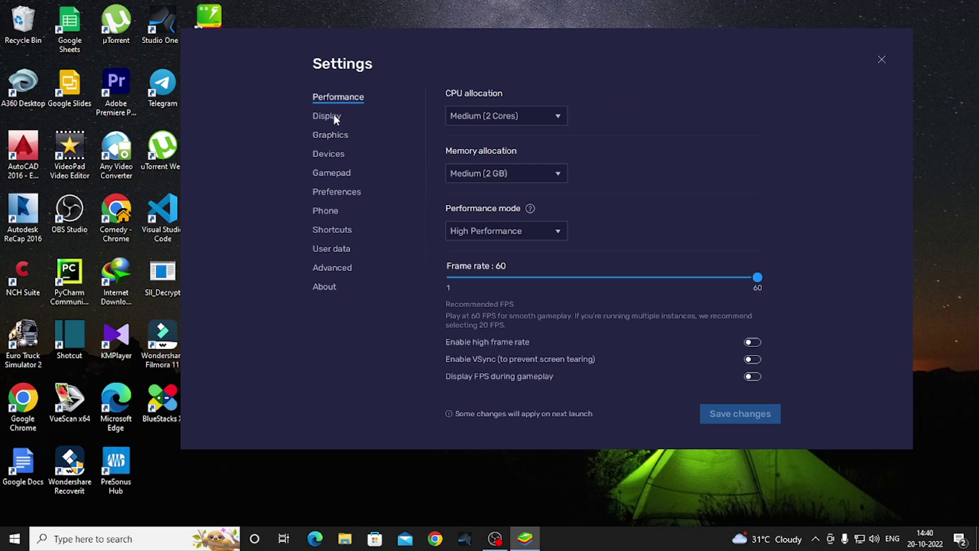
{"action": "left_click", "coordinate": [335, 117]}
{"action": "left_click", "coordinate": [336, 138]}
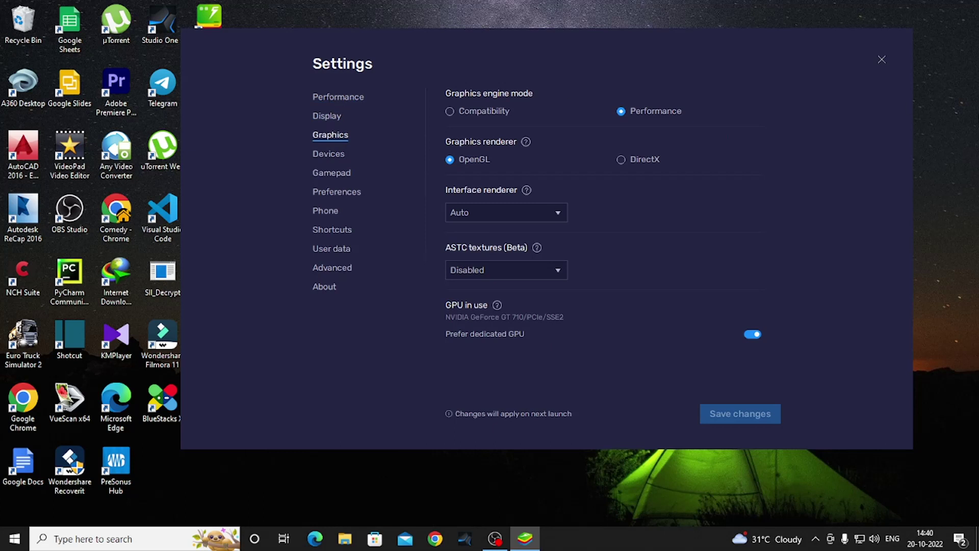
{"action": "left_click", "coordinate": [882, 60]}
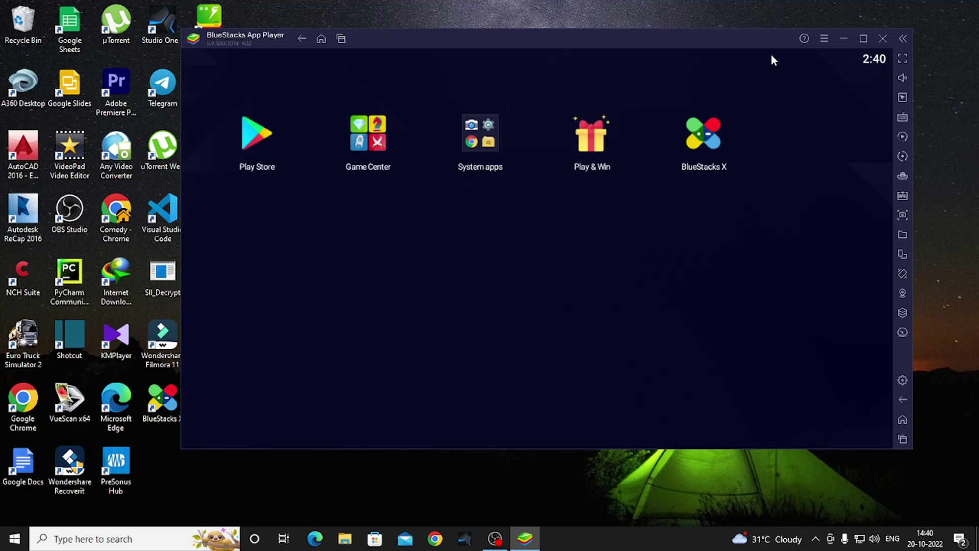
Exit BlueStacks through its close confirmation and refresh the Windows desktop
{"action": "left_click_drag", "start_coordinate": [630, 42], "coordinate": [580, 64]}
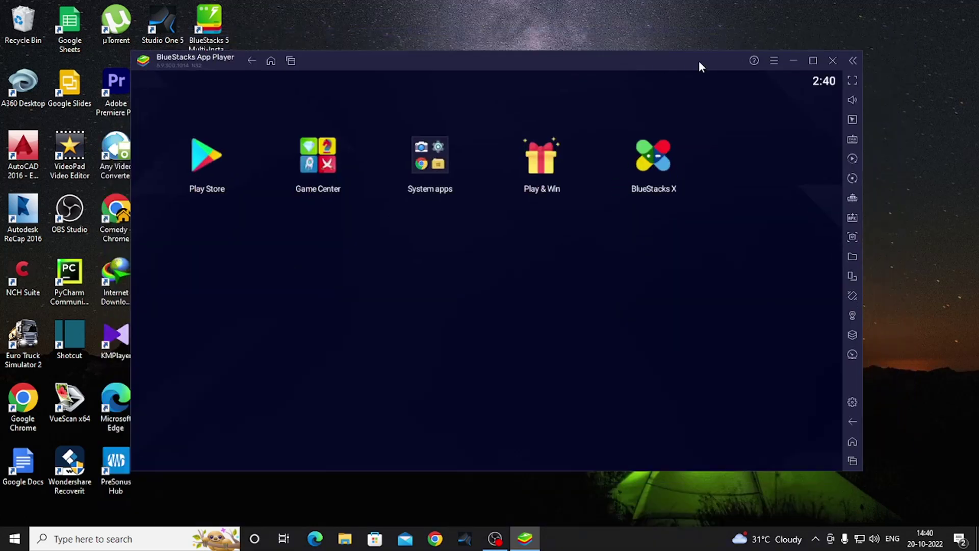
{"action": "left_click", "coordinate": [834, 60]}
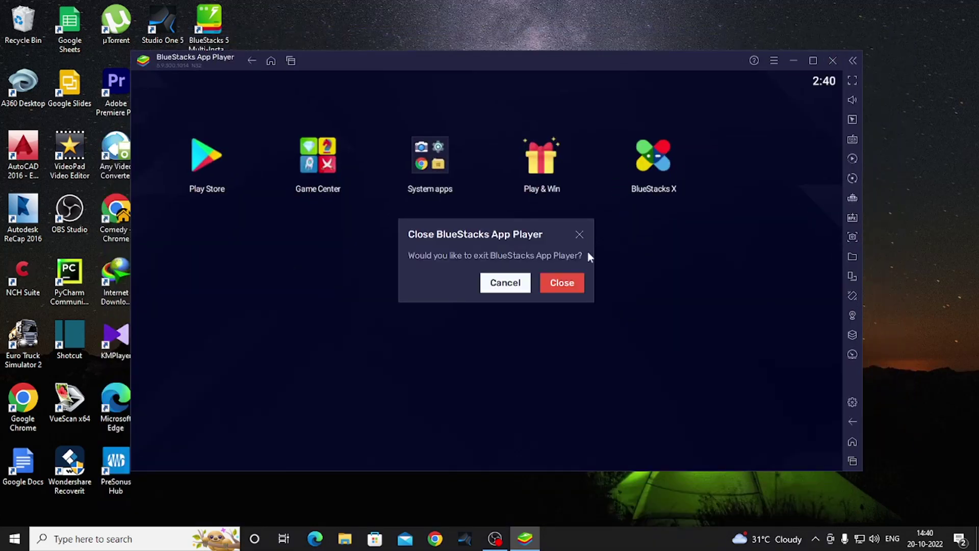
{"action": "left_click", "coordinate": [570, 283]}
{"action": "right_click", "coordinate": [441, 299]}
{"action": "left_click", "coordinate": [480, 331]}
{"action": "right_click", "coordinate": [550, 548]}
{"action": "left_click", "coordinate": [539, 546]}
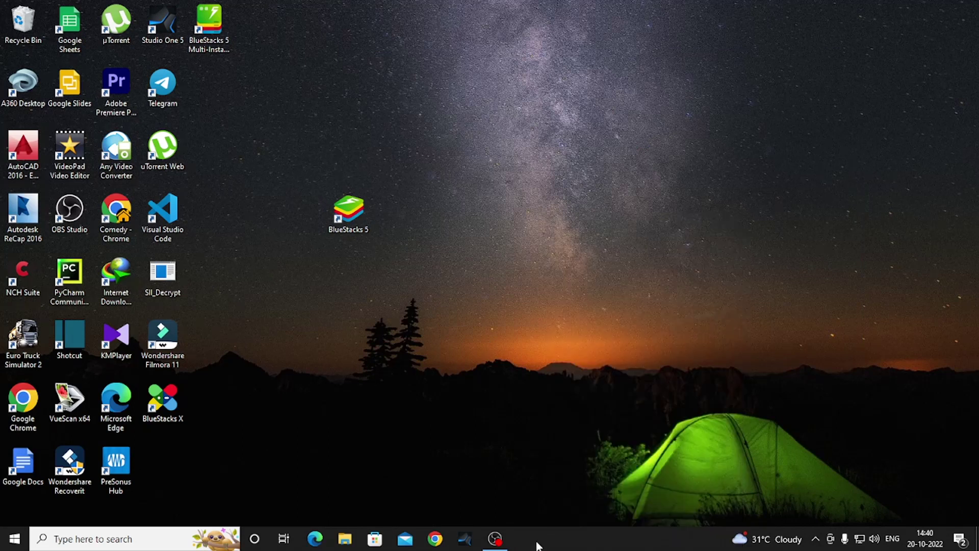
Open the Run dialog and replace its %temp% entry with appwiz.cpl
{"action": "left_click", "coordinate": [108, 535]}
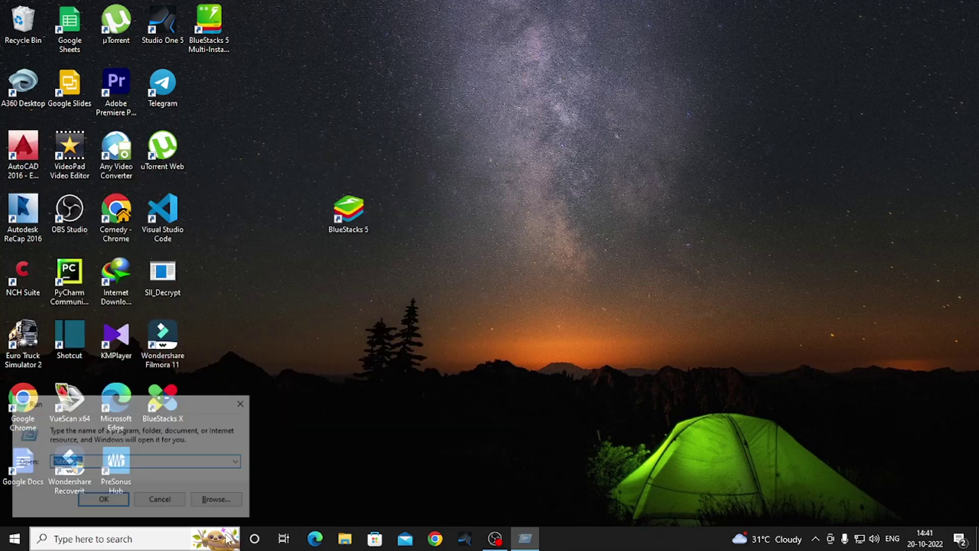
{"action": "left_click", "coordinate": [226, 534]}
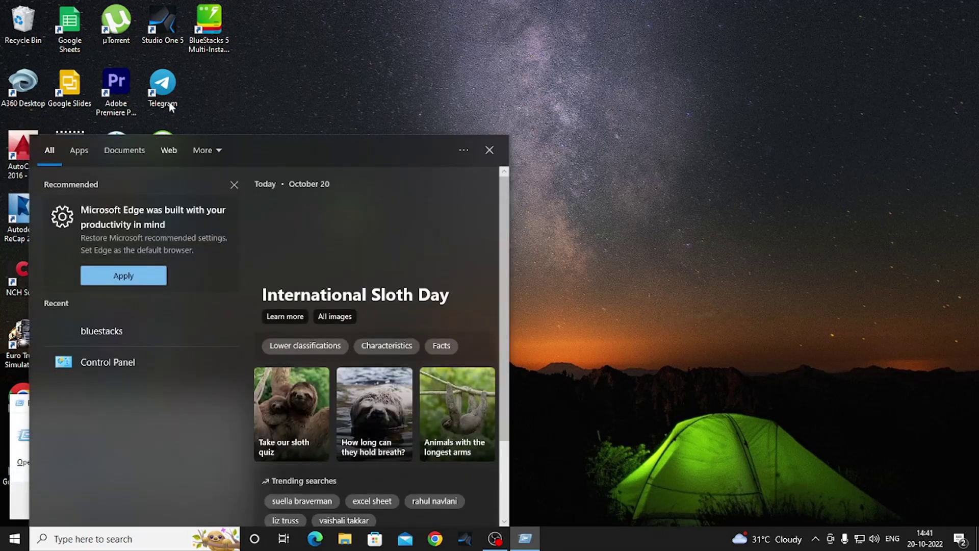
{"action": "left_click_drag", "start_coordinate": [164, 408], "coordinate": [654, 125]}
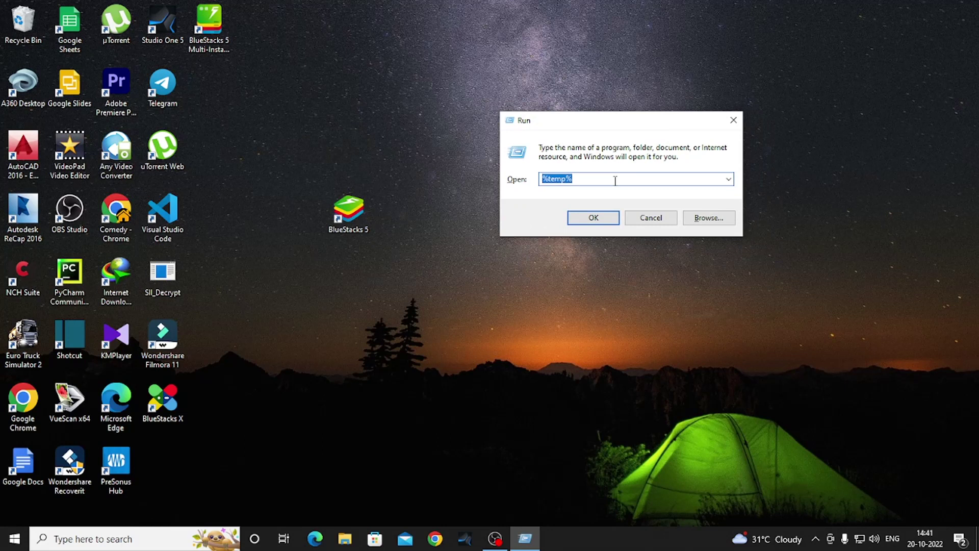
{"action": "key", "text": "BackSpace"}
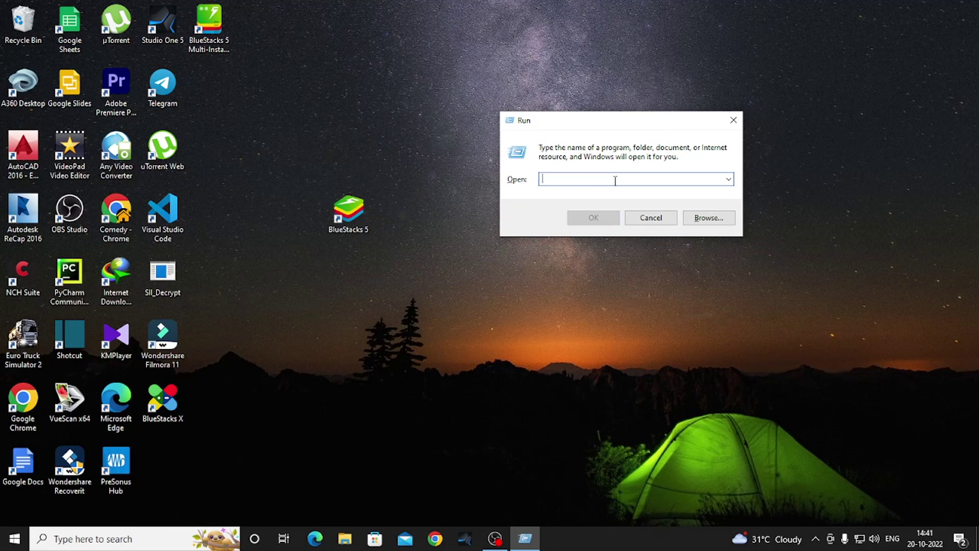
{"action": "type", "text": "app"}
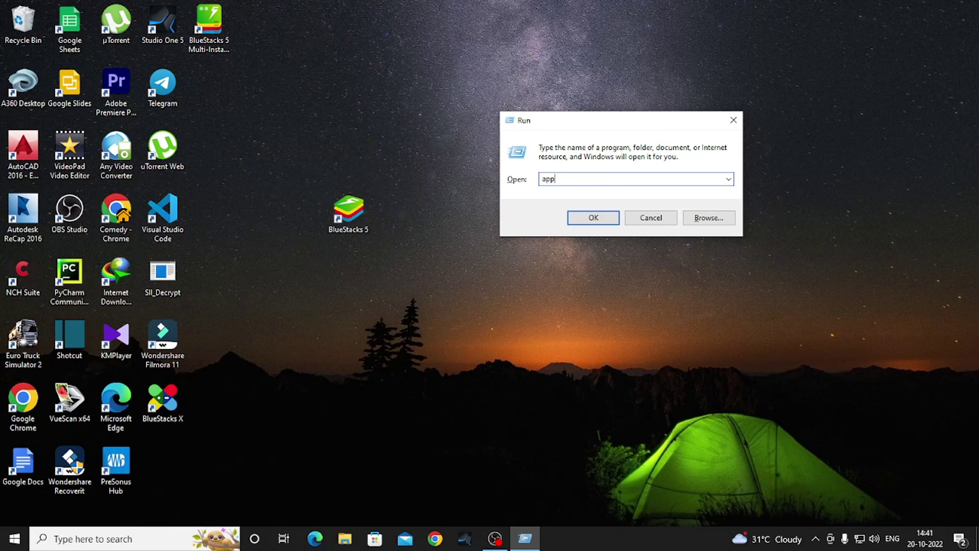
{"action": "type", "text": "wiz.cpl"}
Launch Programs and Features from Run, reposition its window, and browse the 74 installed programs (14.1 GB)
{"action": "left_click", "coordinate": [588, 219]}
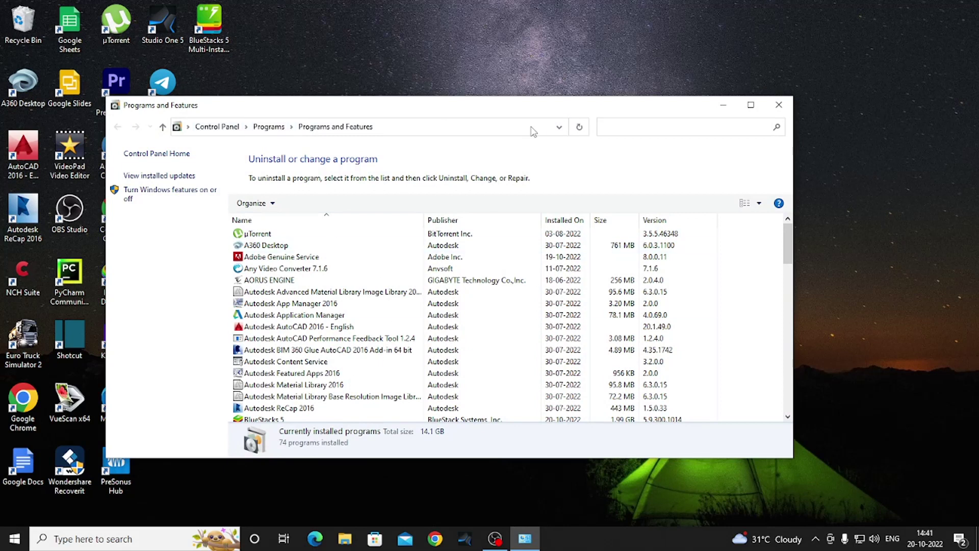
{"action": "left_click_drag", "start_coordinate": [612, 105], "coordinate": [686, 71]}
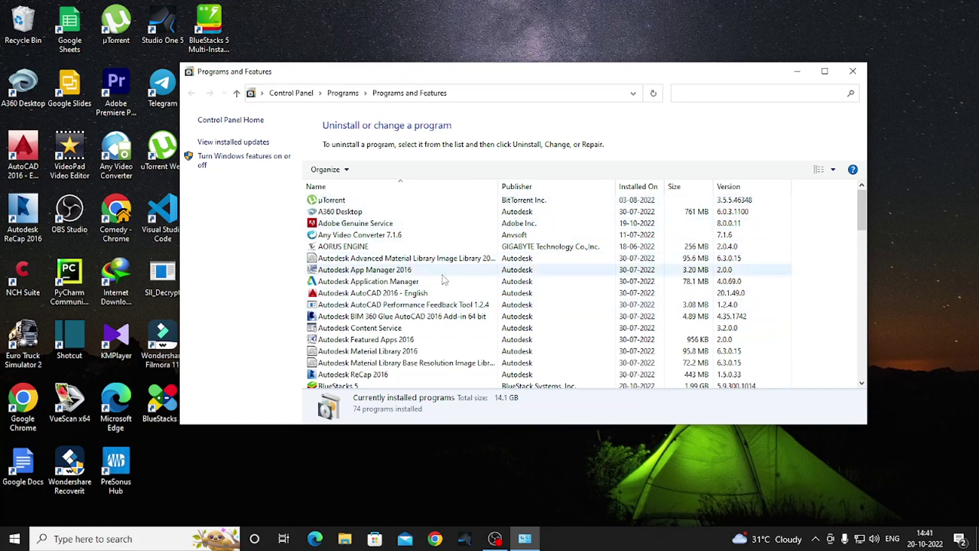
{"action": "scroll", "coordinate": [441, 327], "scroll_direction": "down", "scroll_amount": 5}
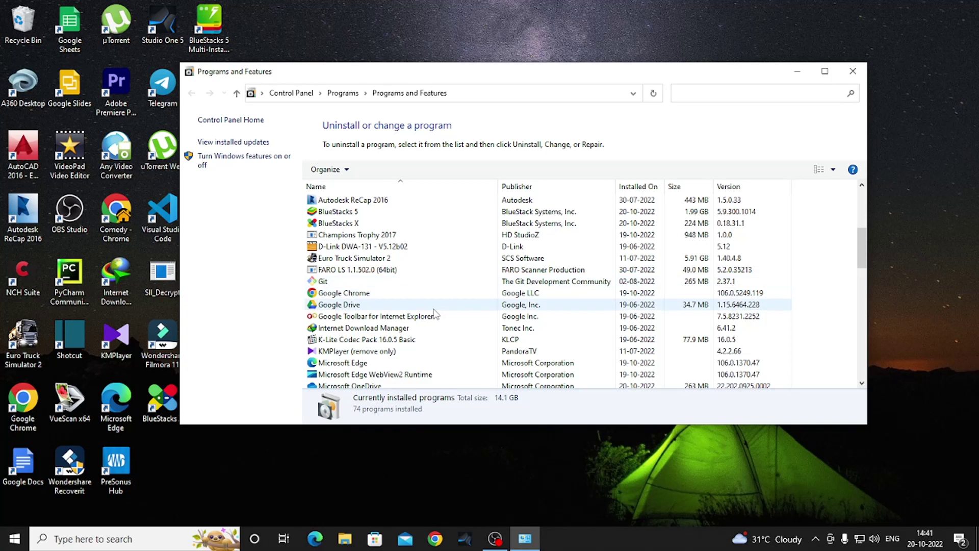
{"action": "scroll", "coordinate": [436, 316], "scroll_direction": "down", "scroll_amount": 12}
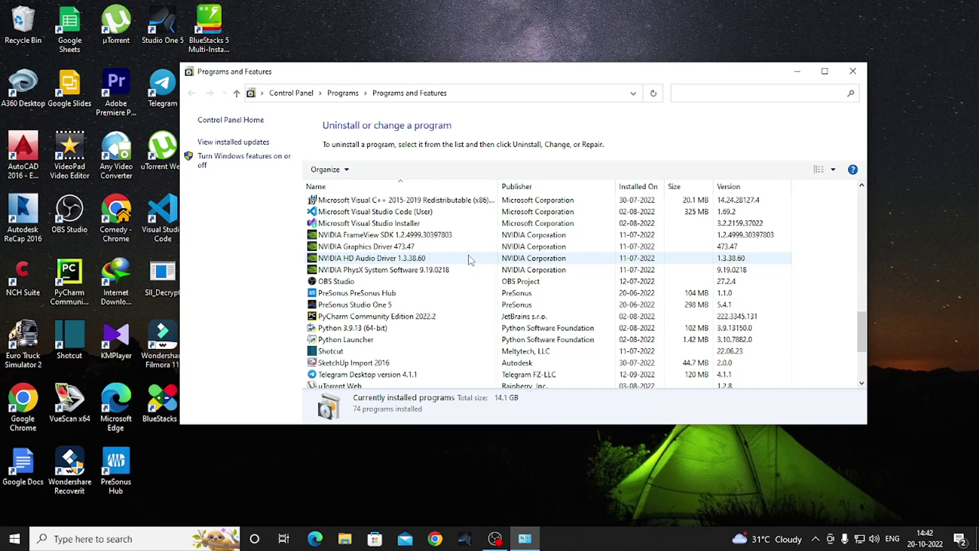
{"action": "scroll", "coordinate": [377, 285], "scroll_direction": "down", "scroll_amount": 2}
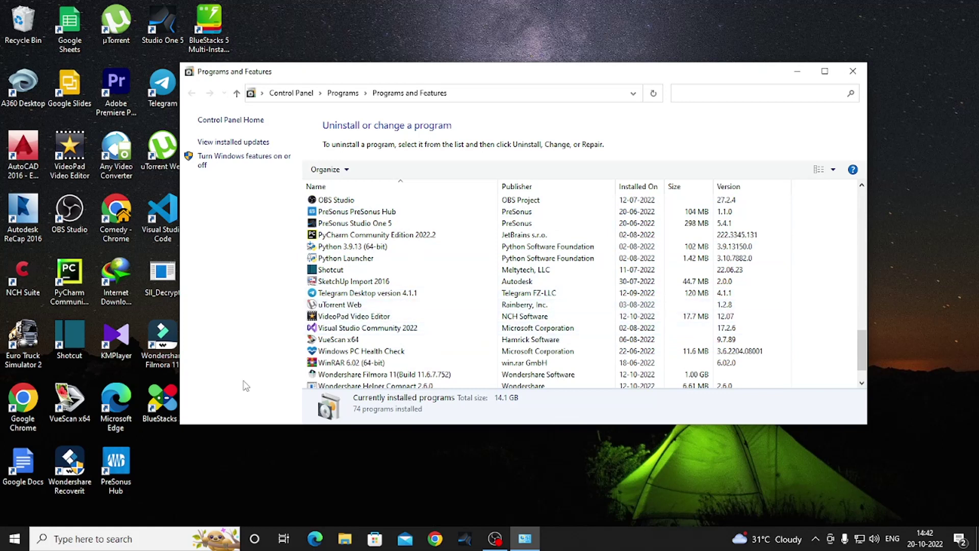
{"action": "scroll", "coordinate": [369, 364], "scroll_direction": "down", "scroll_amount": 1}
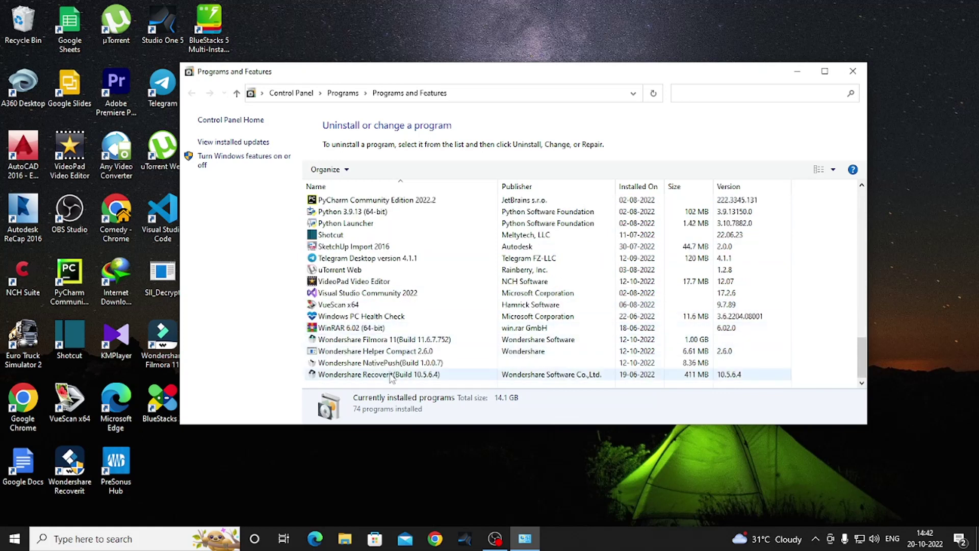
{"action": "scroll", "coordinate": [365, 343], "scroll_direction": "up", "scroll_amount": 20}
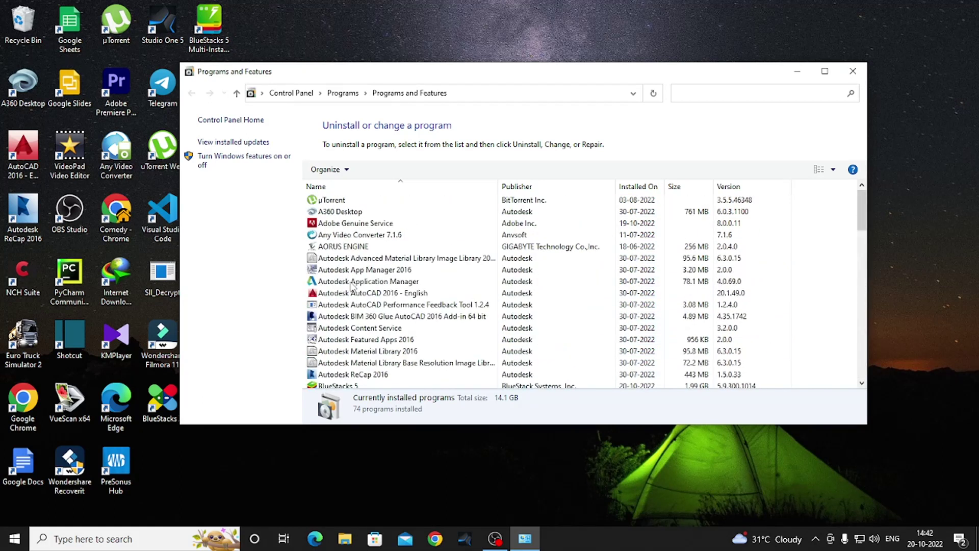